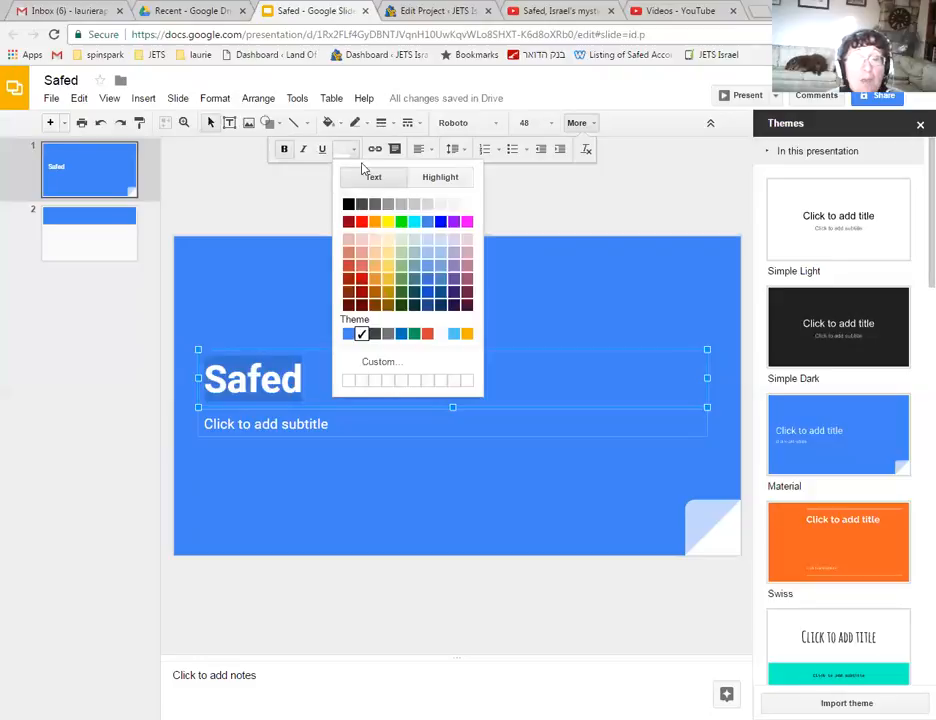
Step: Color the title text "Safed" purple and set its font size to 60
click(455, 221)
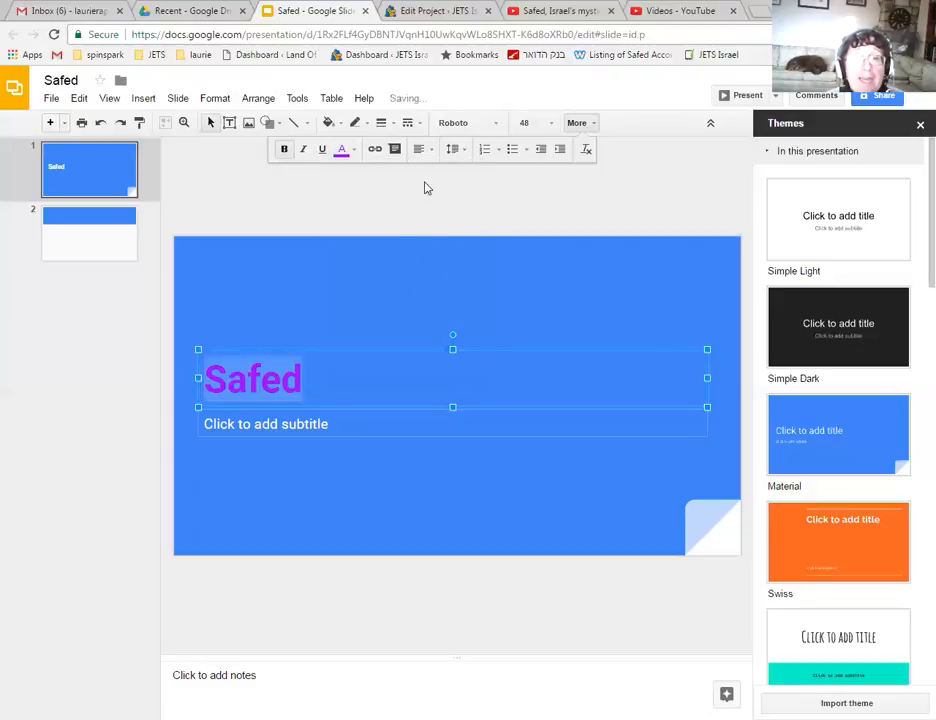
click(550, 124)
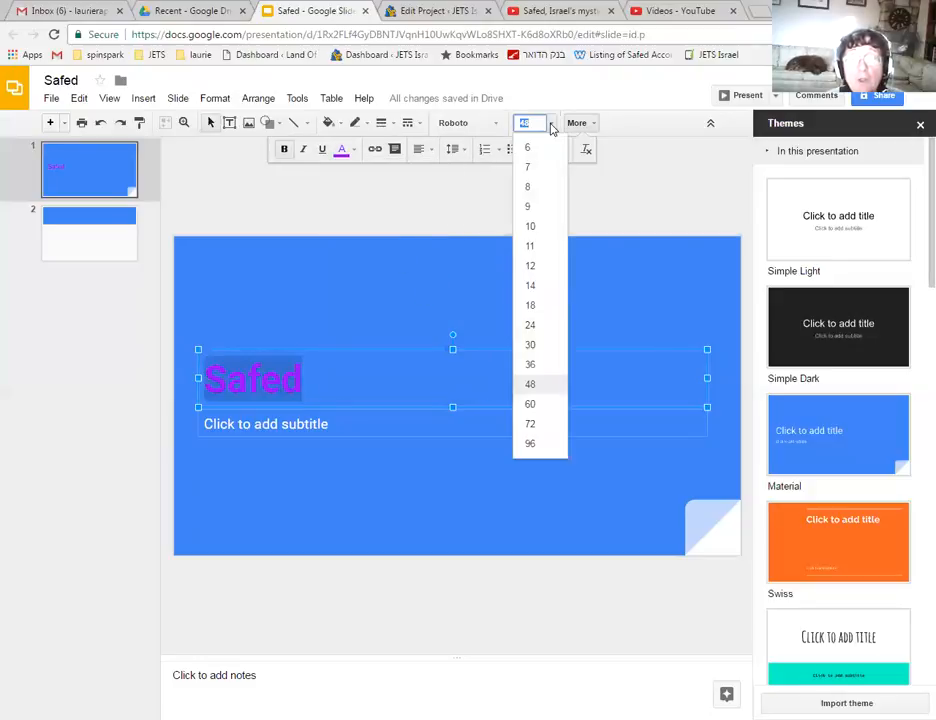
click(535, 326)
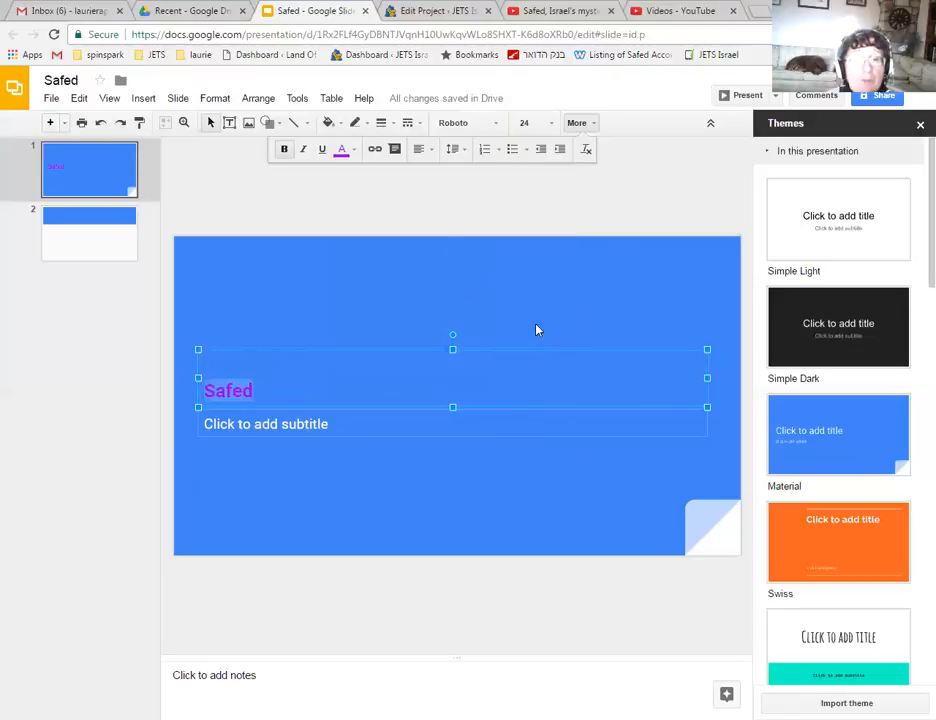
click(550, 124)
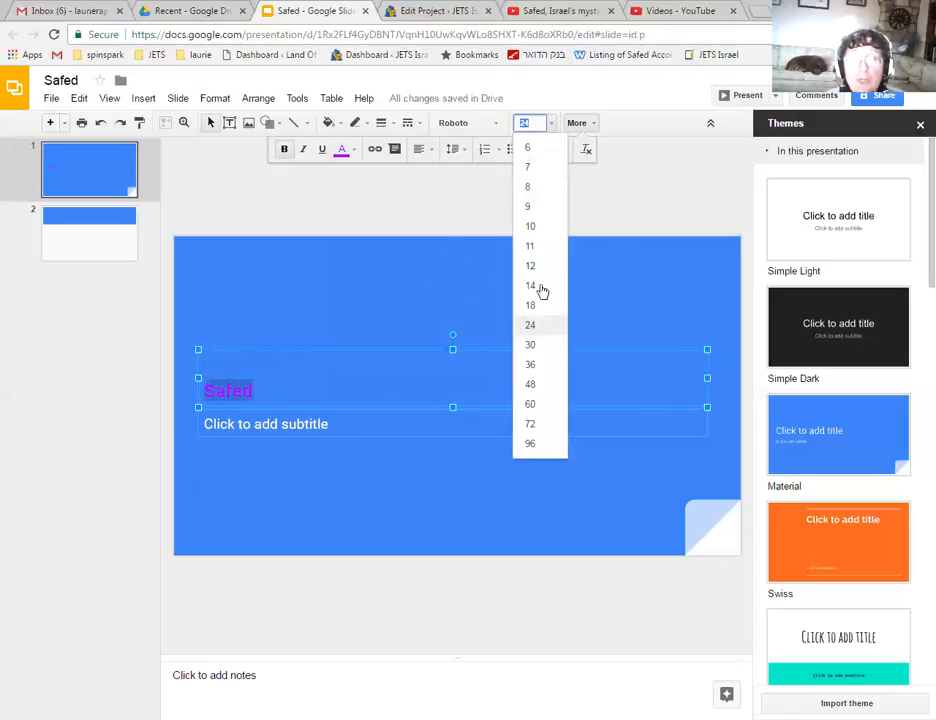
click(532, 405)
Step: Center the title "Safed" horizontally in its text box on slide 1
click(424, 149)
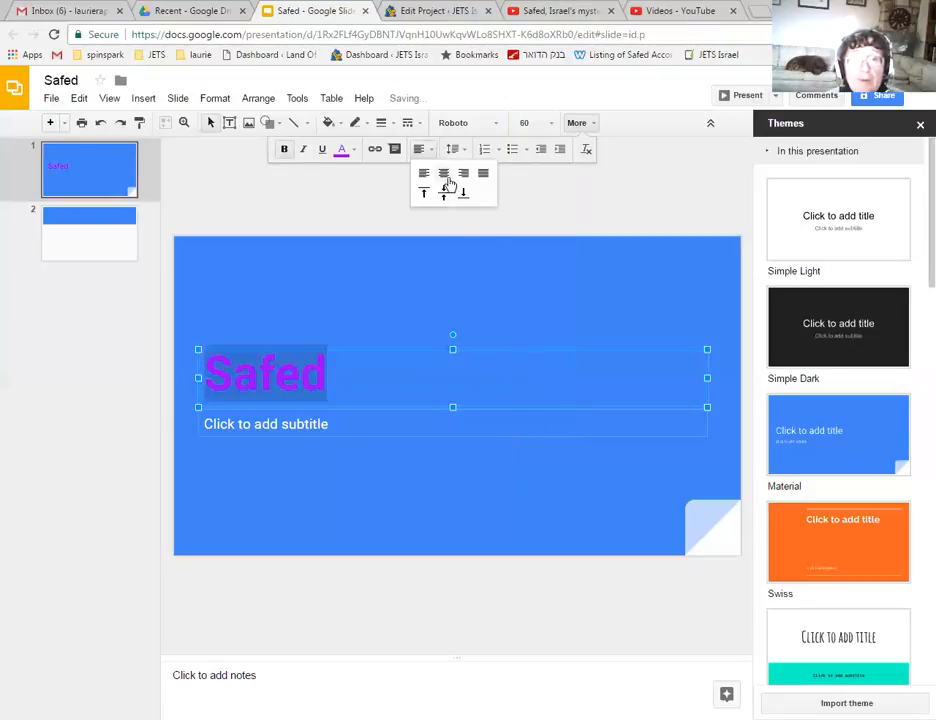
click(446, 177)
click(449, 288)
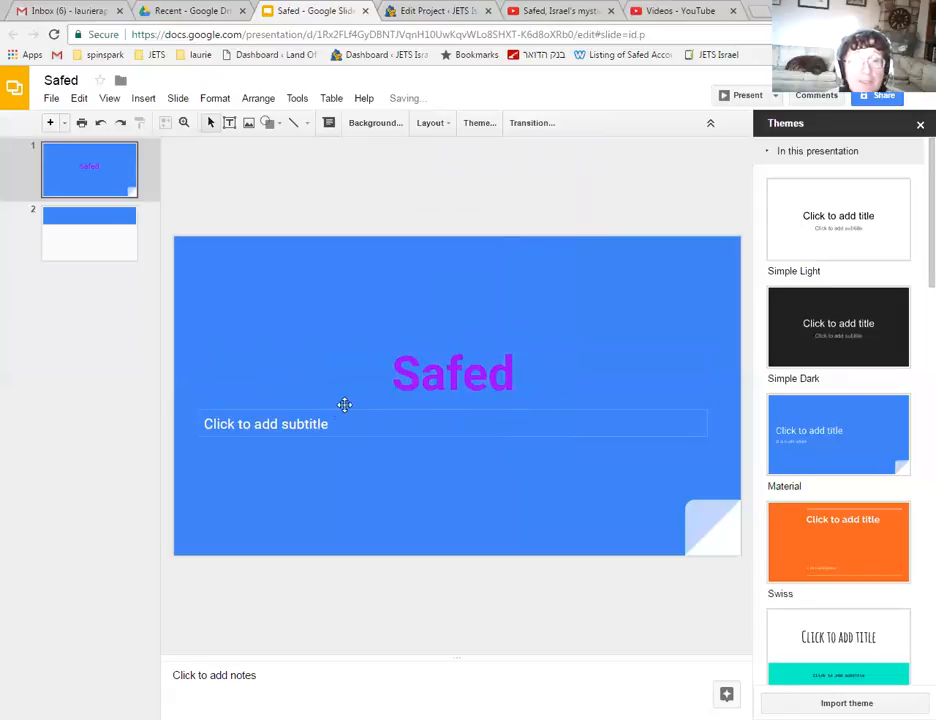
Step: Give slide 2 the title "Video of Safed"
click(100, 240)
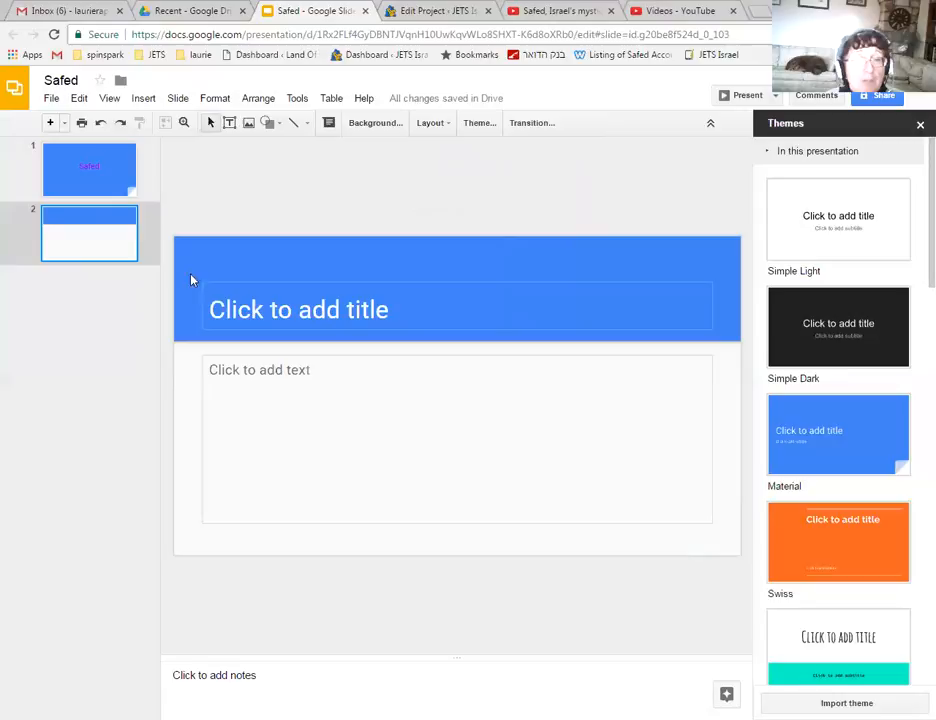
click(216, 307)
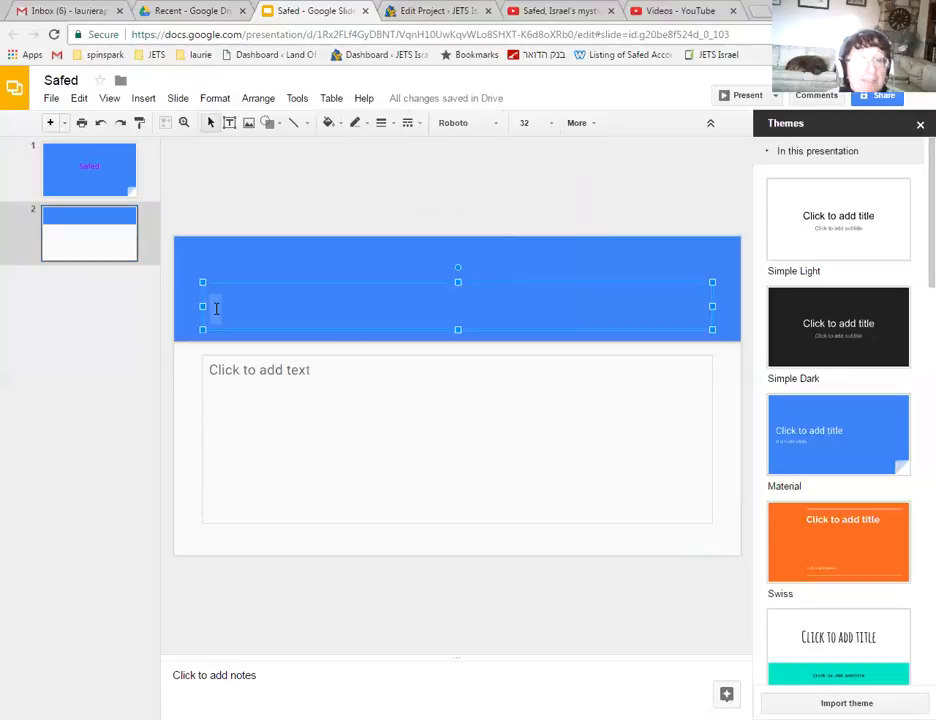
text(Video )
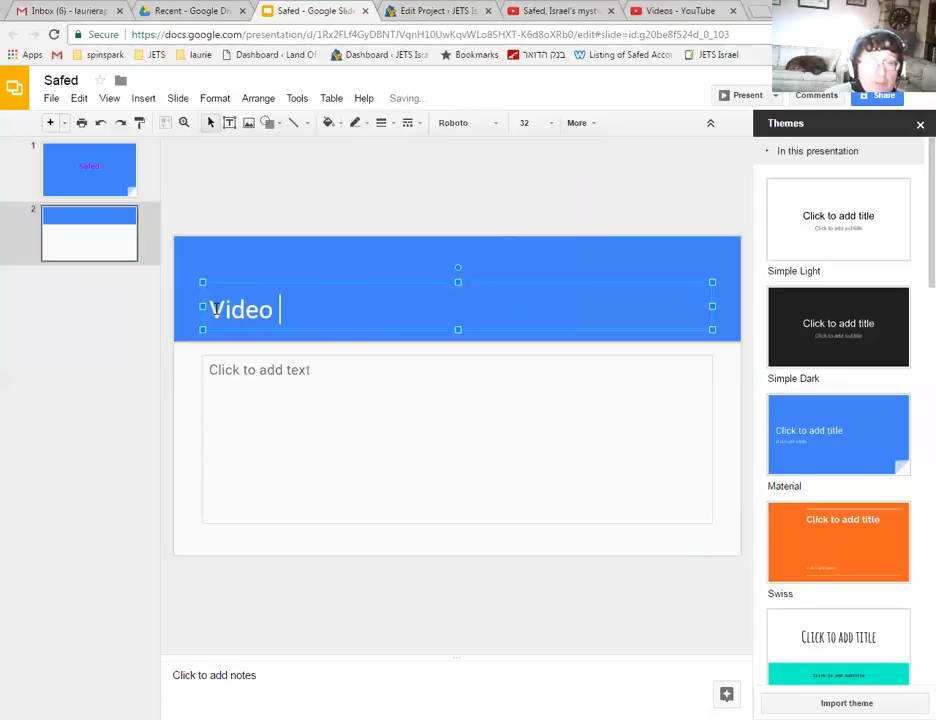
text(of Safed)
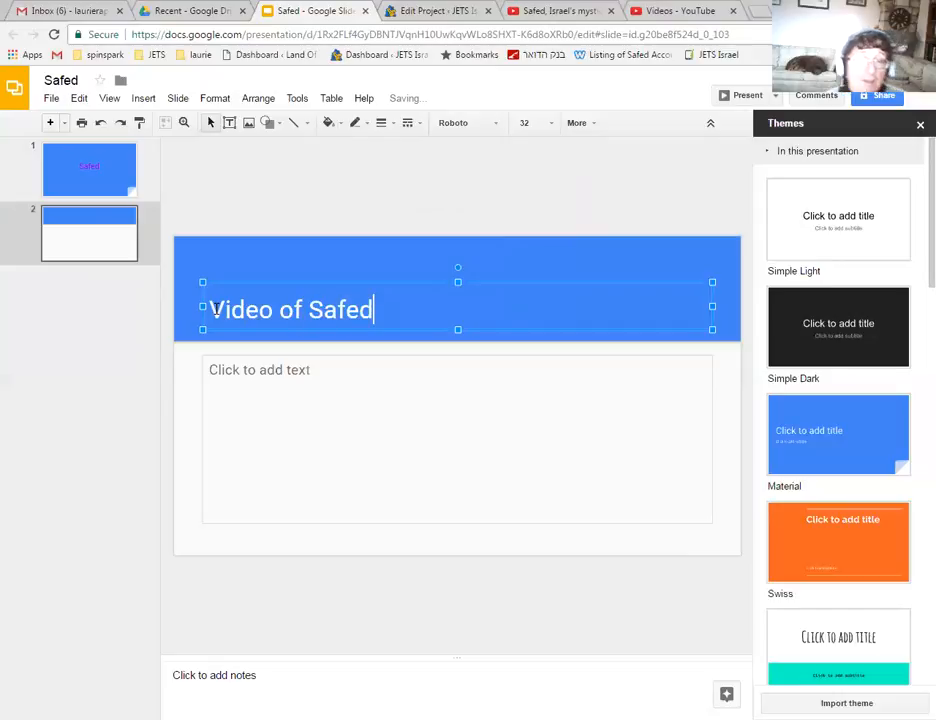
Step: Delete the empty body text placeholder from slide 2
click(205, 367)
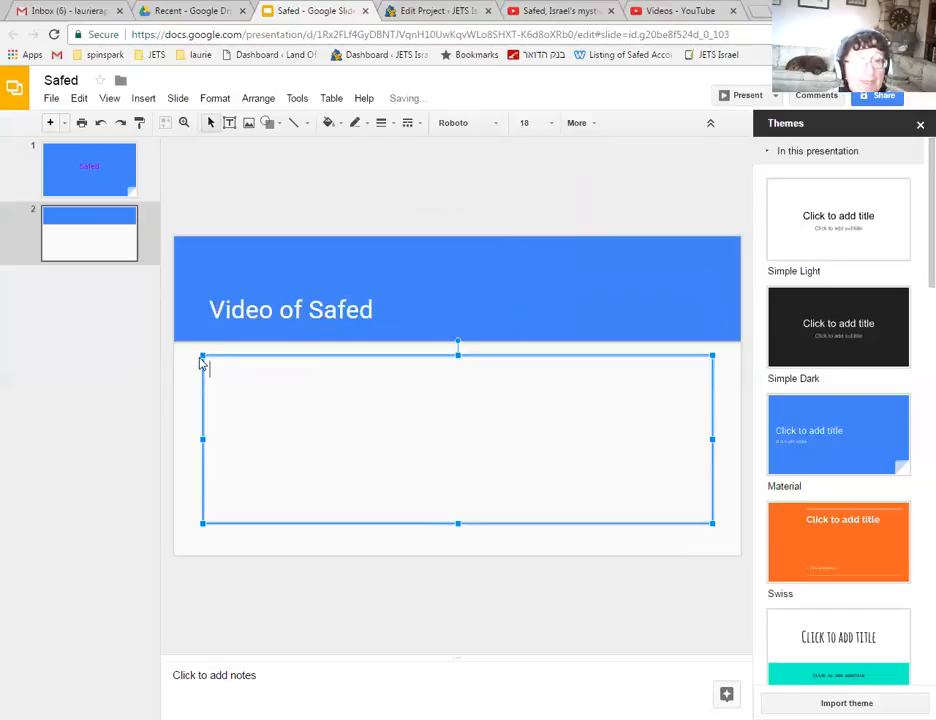
click(208, 357)
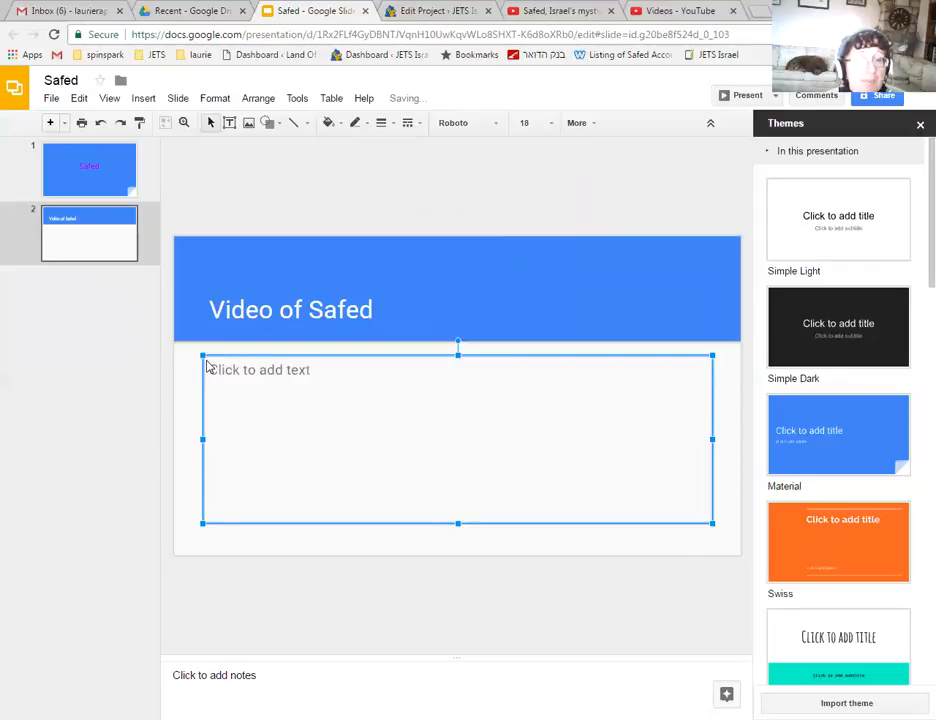
key(Delete)
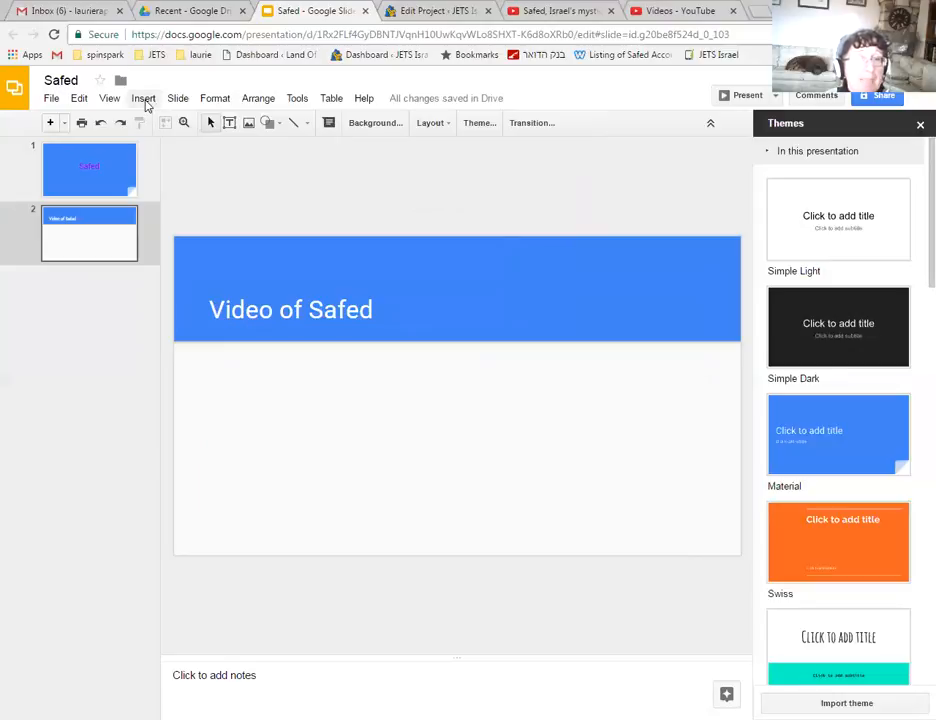
Step: Start inserting a video on slide 2, and switch to YouTube to copy the address of "Safed, Israel's mystical holy city"
click(144, 99)
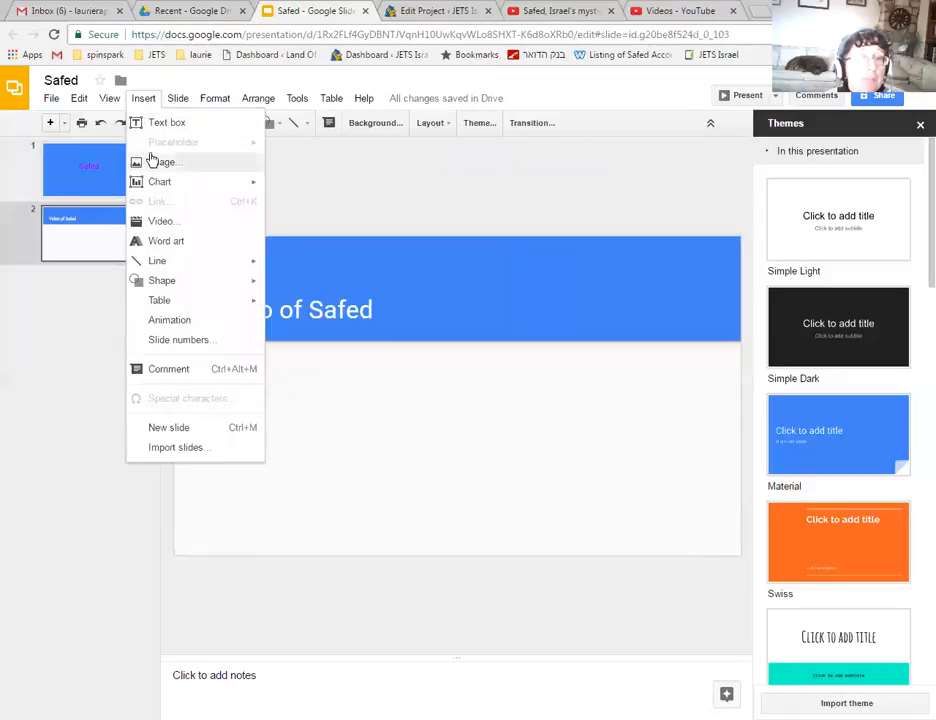
click(161, 223)
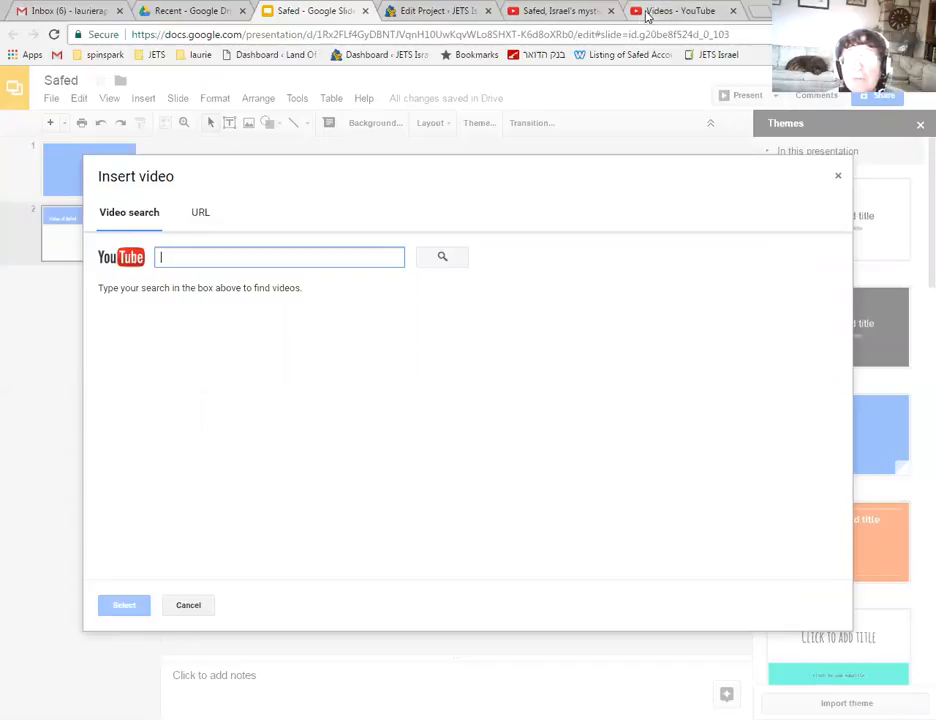
click(590, 12)
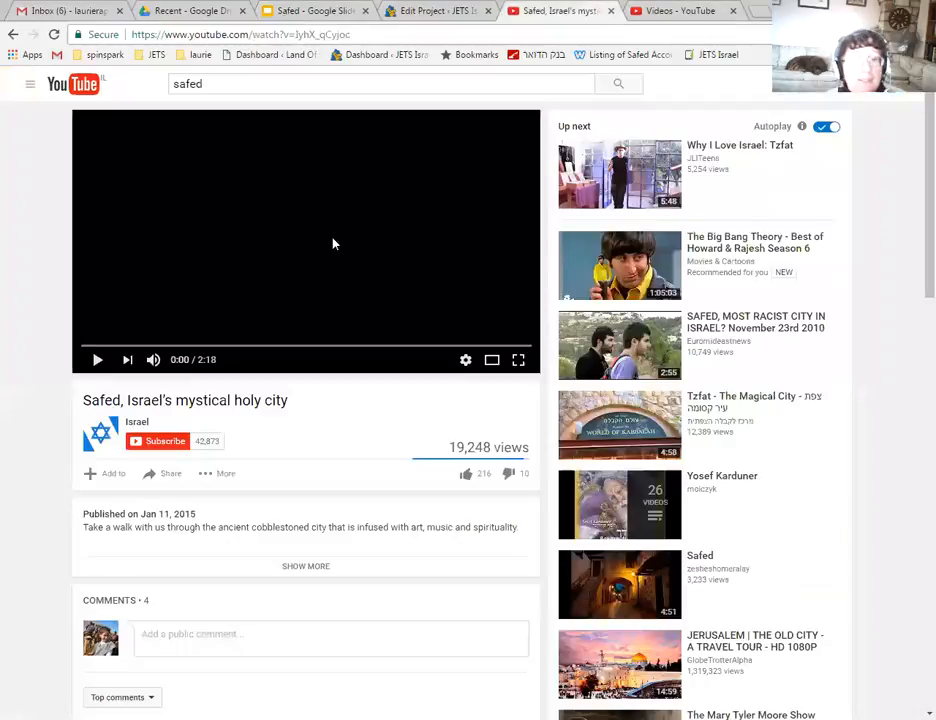
click(287, 30)
key(ctrl+c)
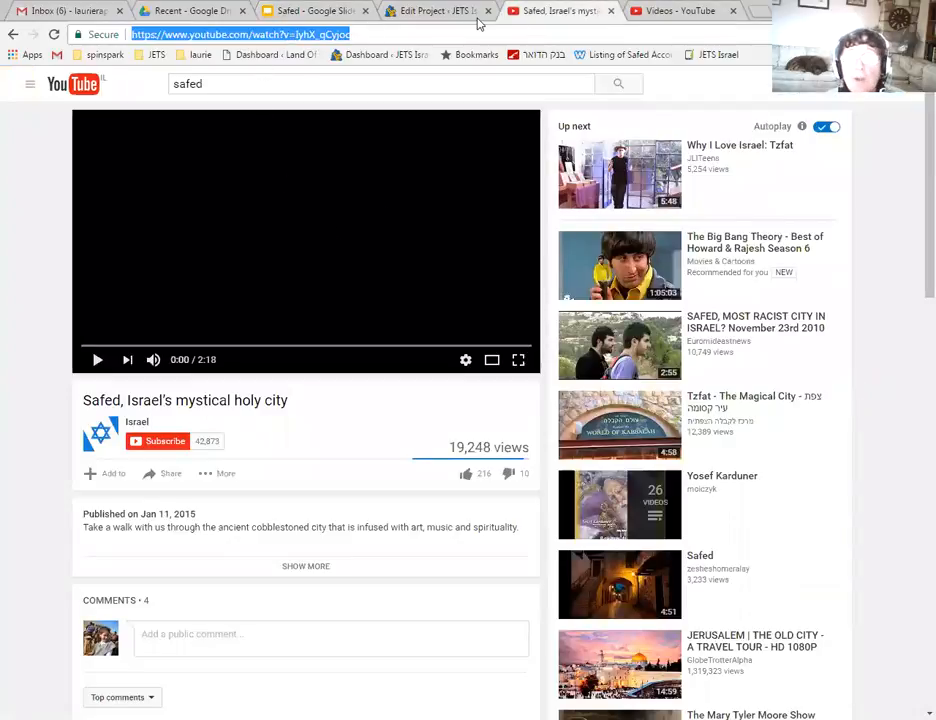
Step: Back in Google Slides, insert the YouTube video found with the copied address and place it near the middle below slide 2's title
click(303, 13)
key(ctrl+v)
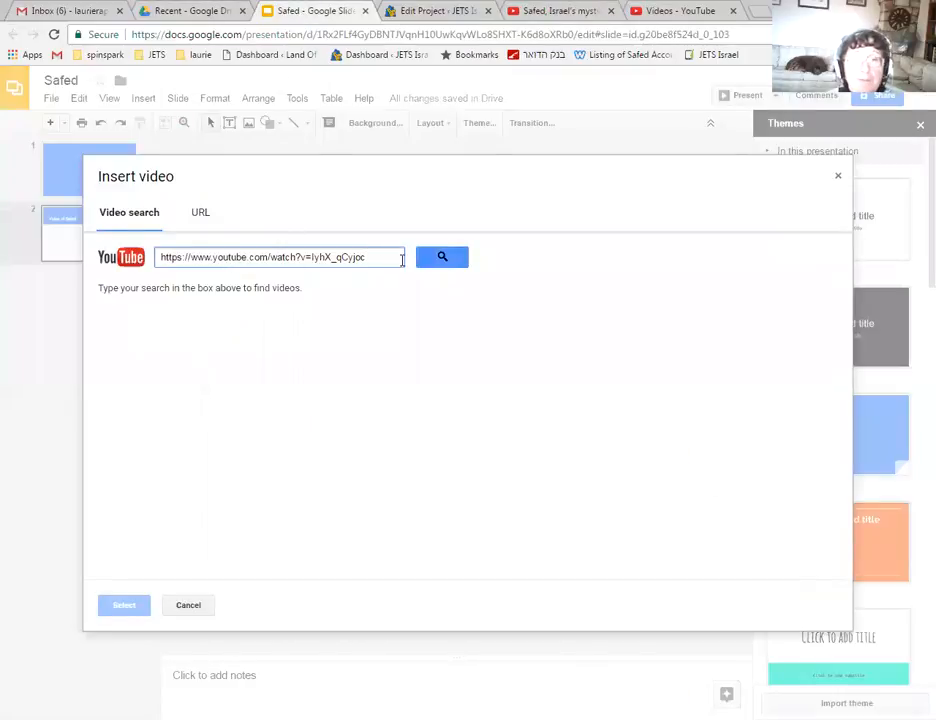
click(439, 265)
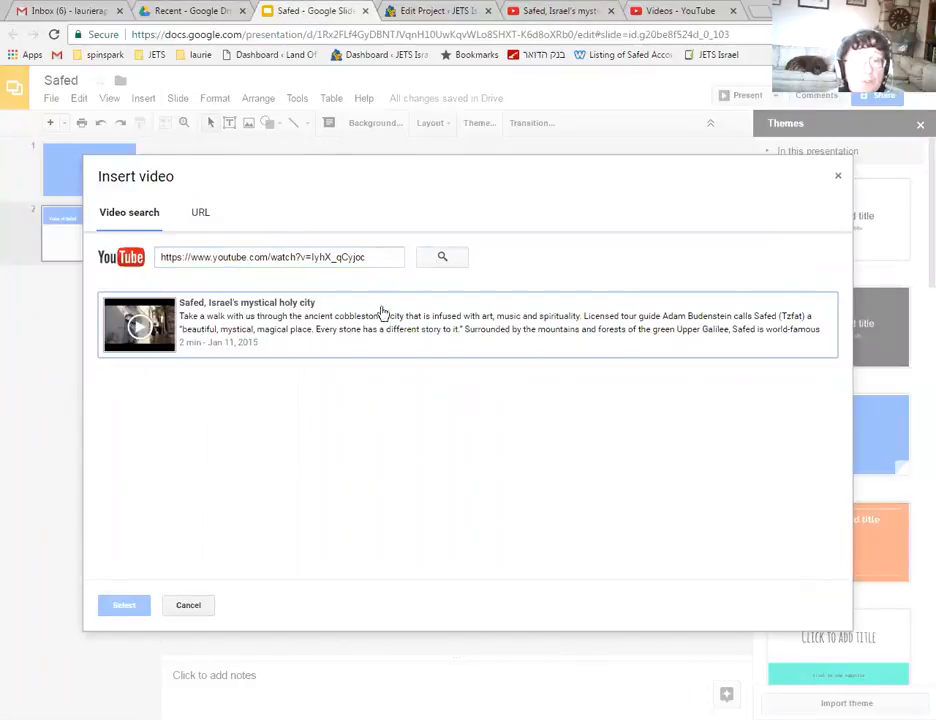
click(301, 330)
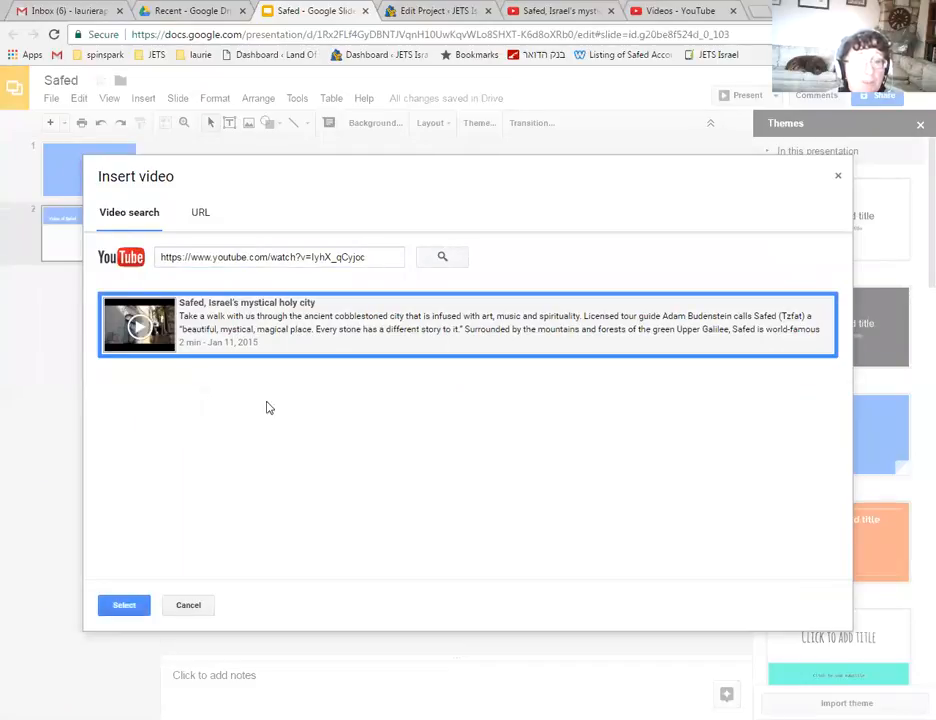
click(124, 605)
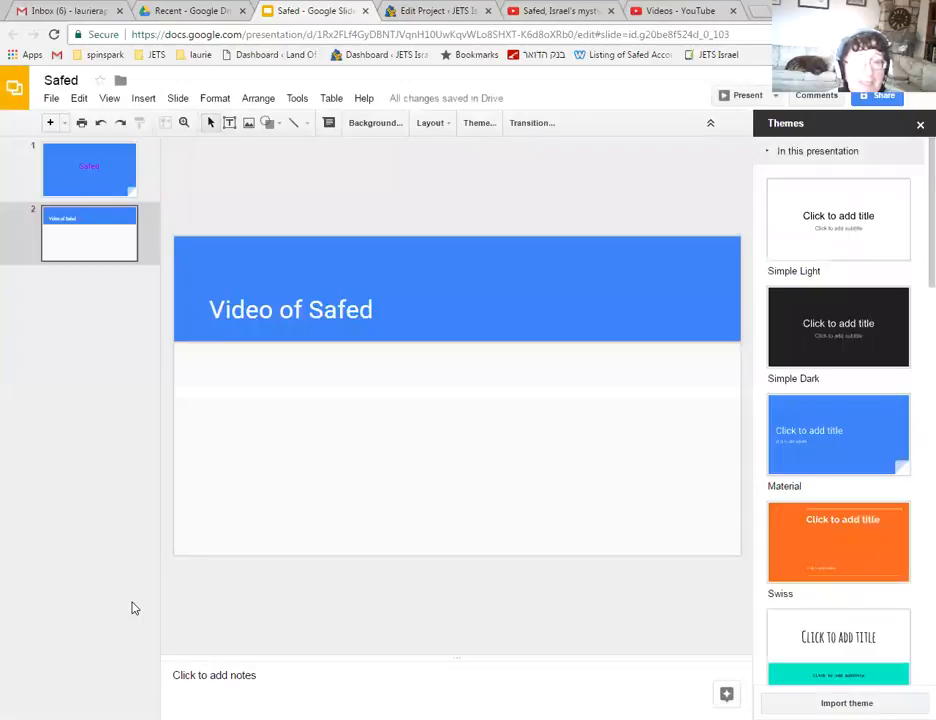
drag(376, 423, 449, 428)
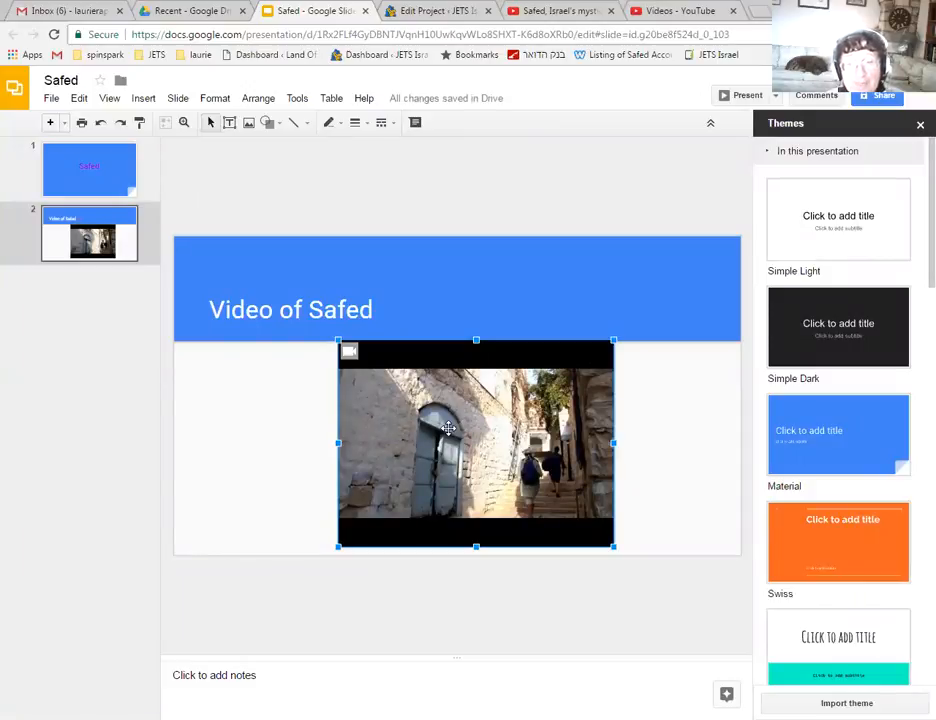
Step: Add three new blank title-and-body slides after slide 2
click(49, 124)
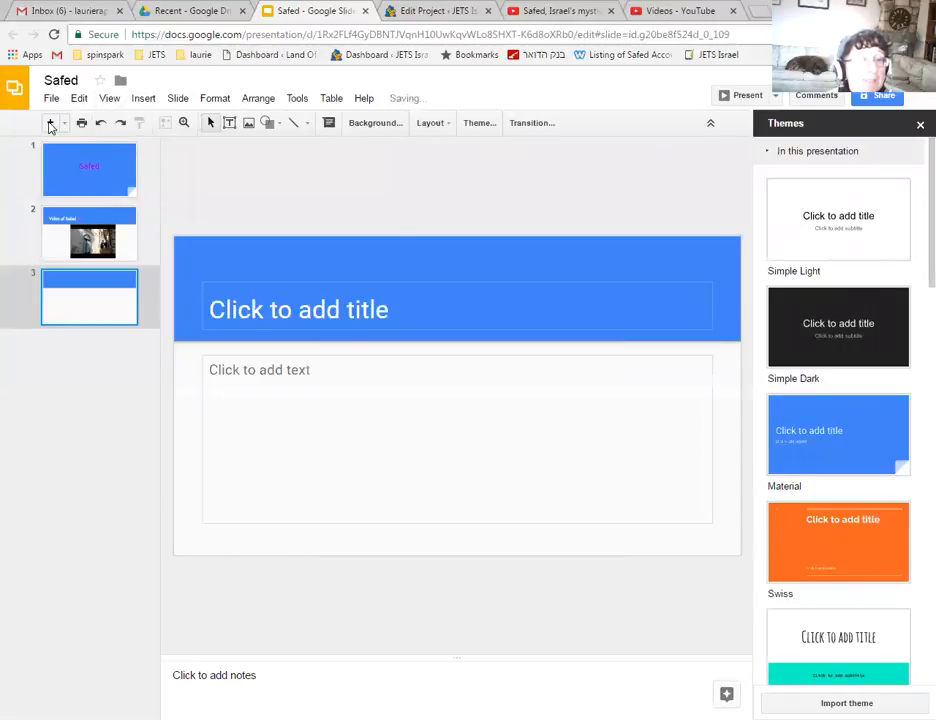
click(49, 124)
click(49, 124)
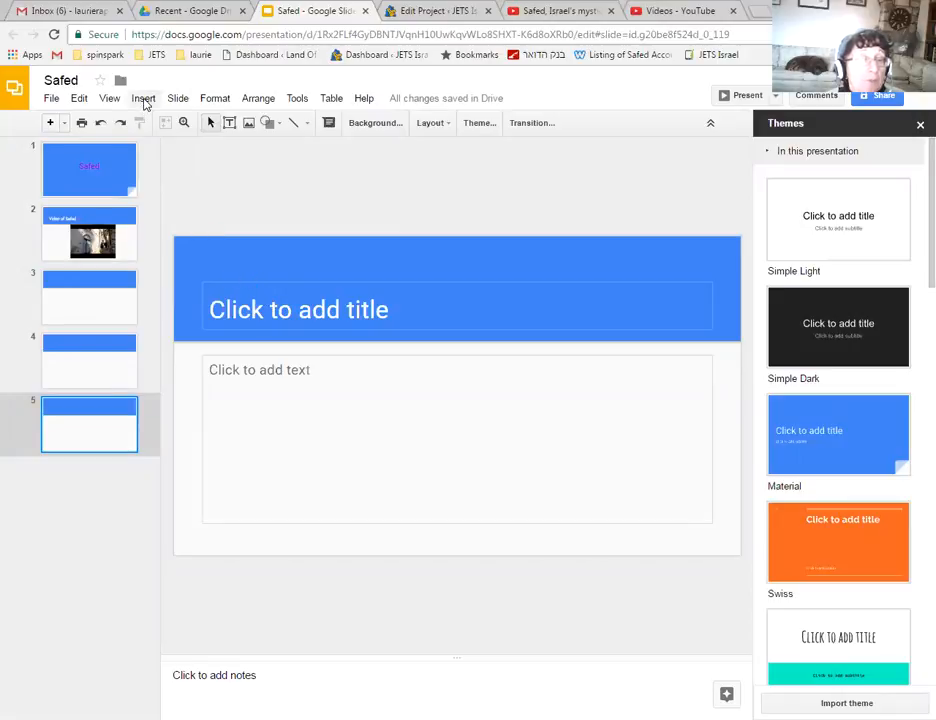
Step: Upload the photo Abuhav synagogue5.JPG onto slide 5, scaled down to fit centrally below the title band
click(144, 99)
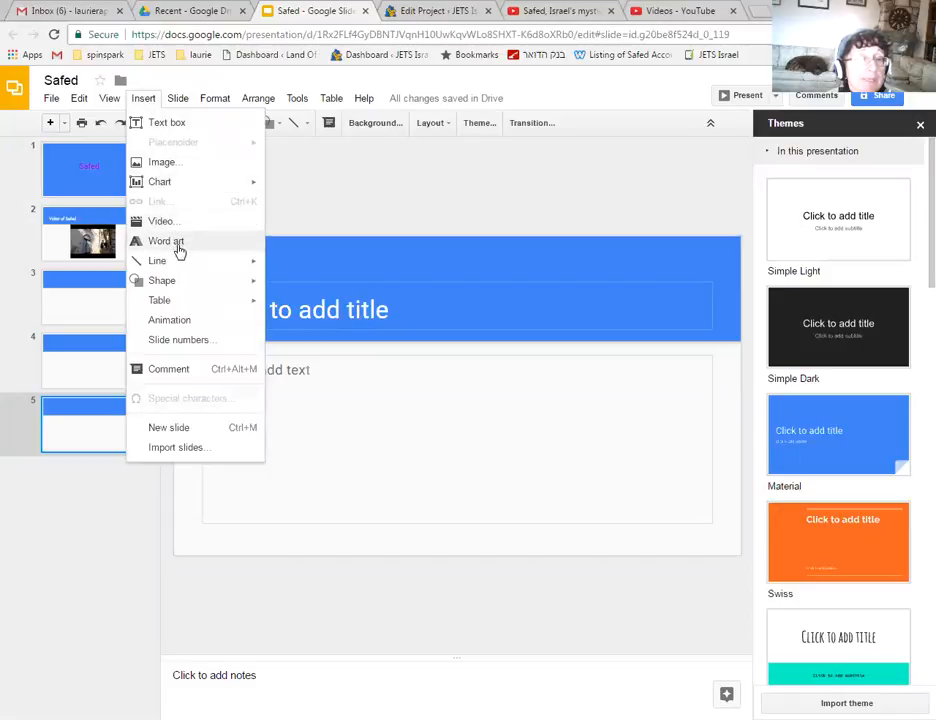
click(165, 162)
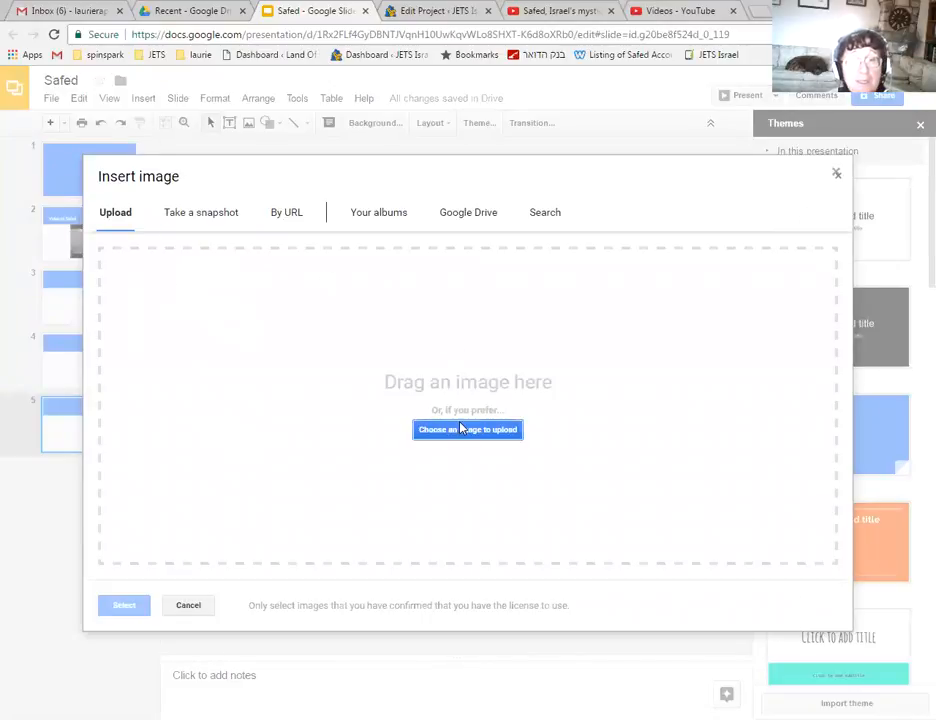
click(460, 429)
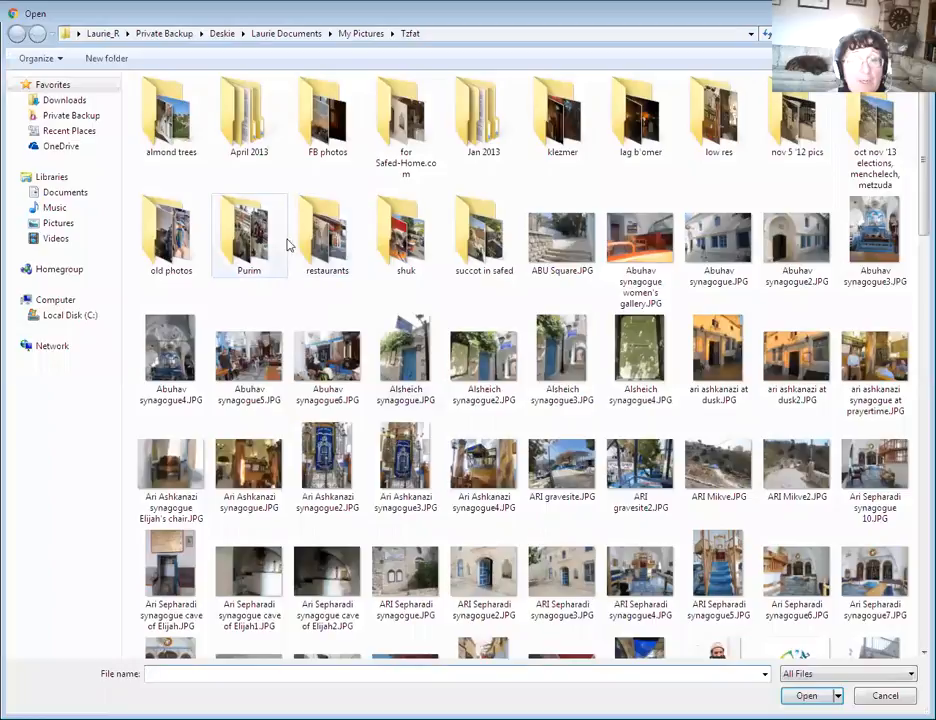
double_click(252, 356)
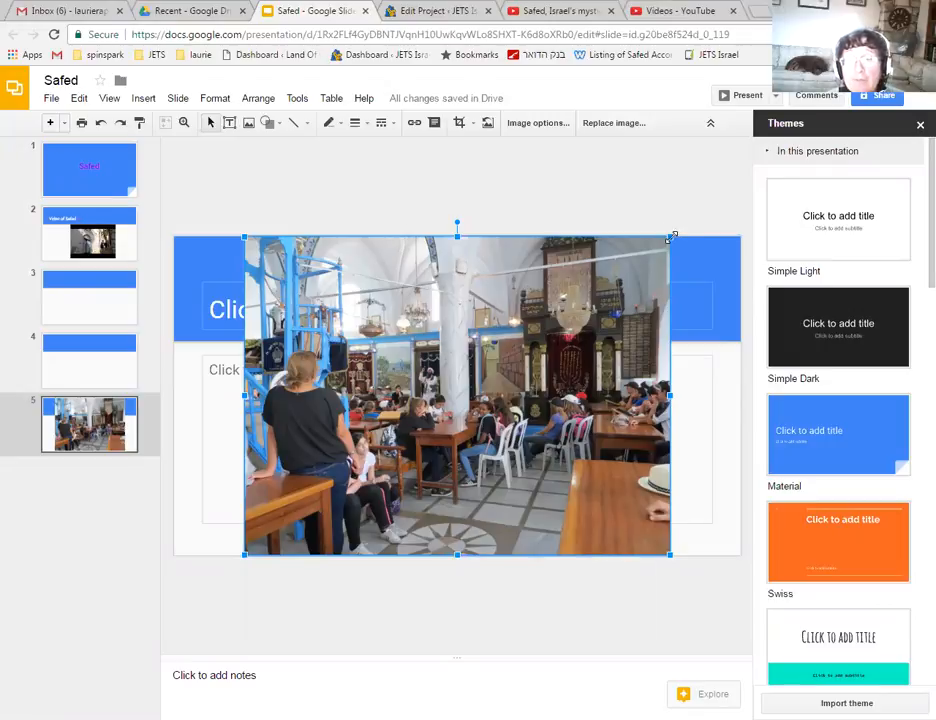
drag(671, 237, 485, 374)
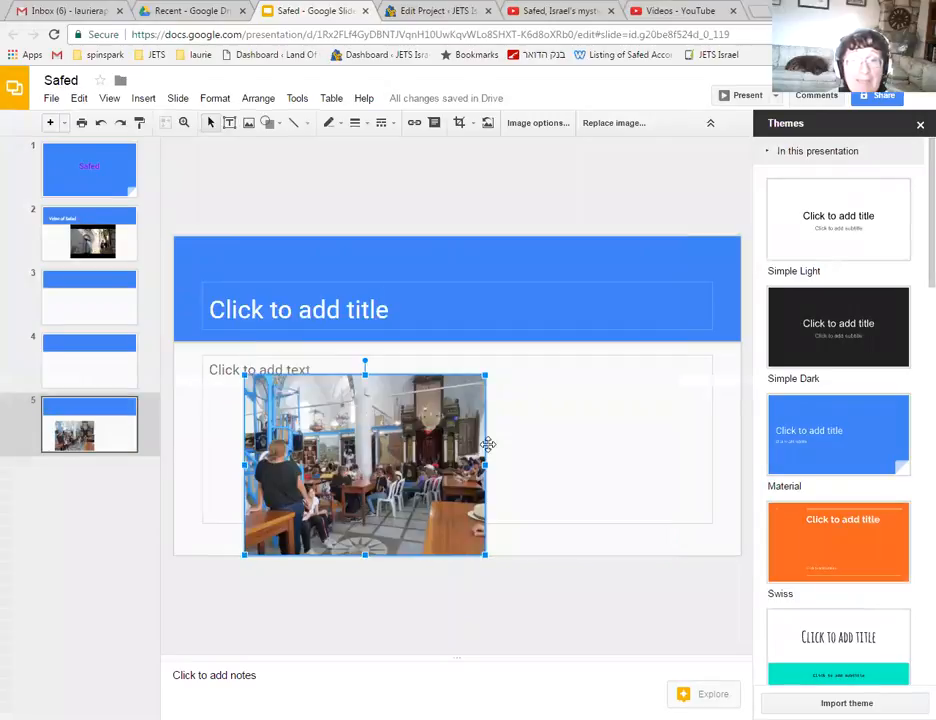
drag(430, 452, 512, 443)
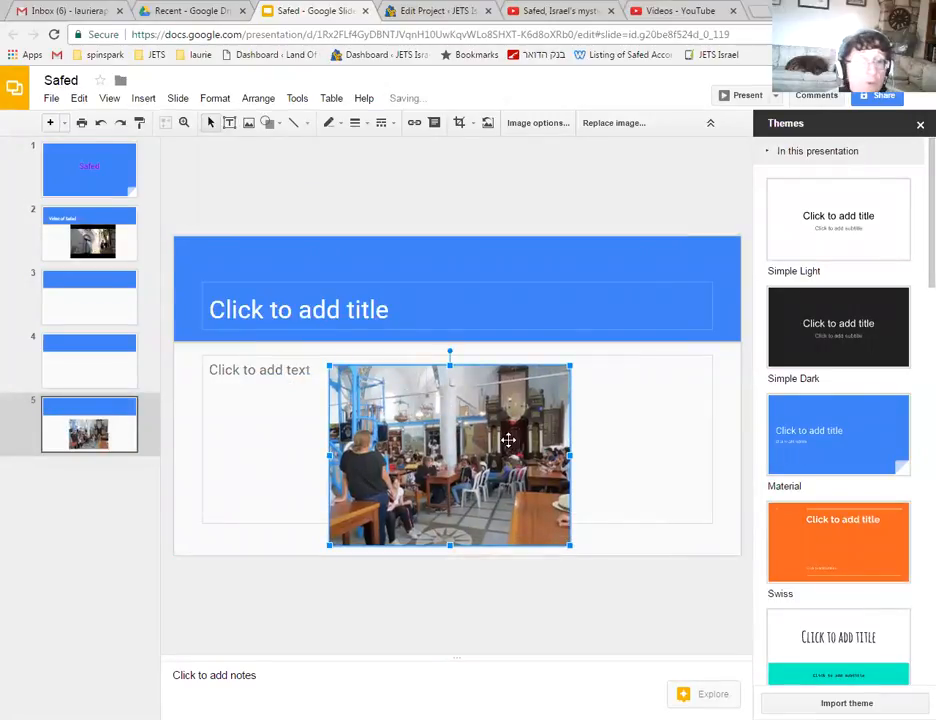
Step: Move the synagogue photo slide up to become slide 3
click(95, 412)
drag(95, 412, 92, 295)
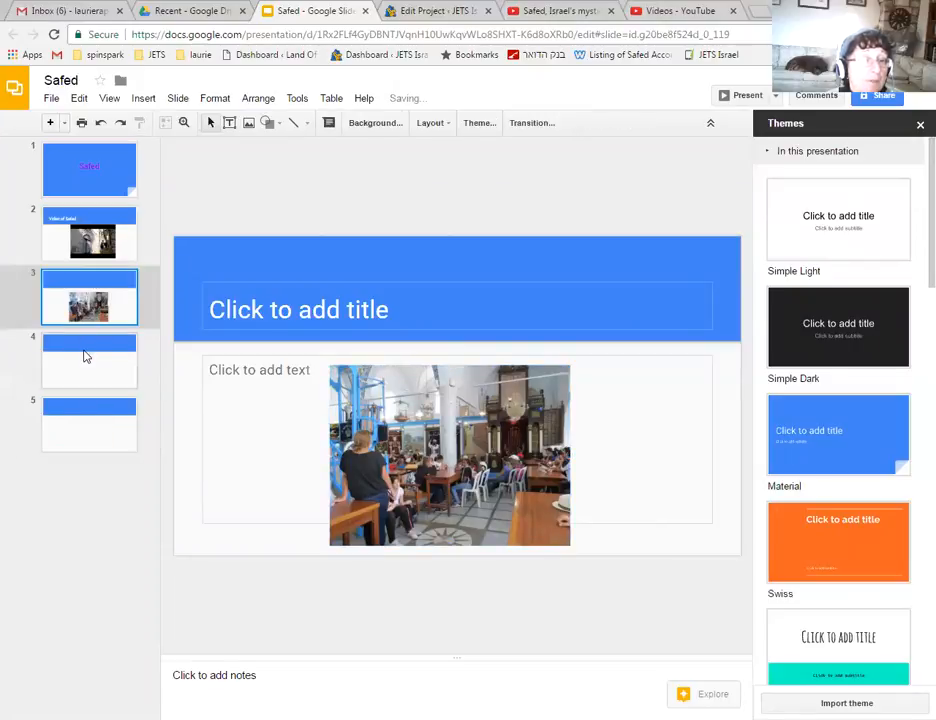
Step: Title slide 4 with the first name of the person assigned to it
click(82, 348)
click(297, 310)
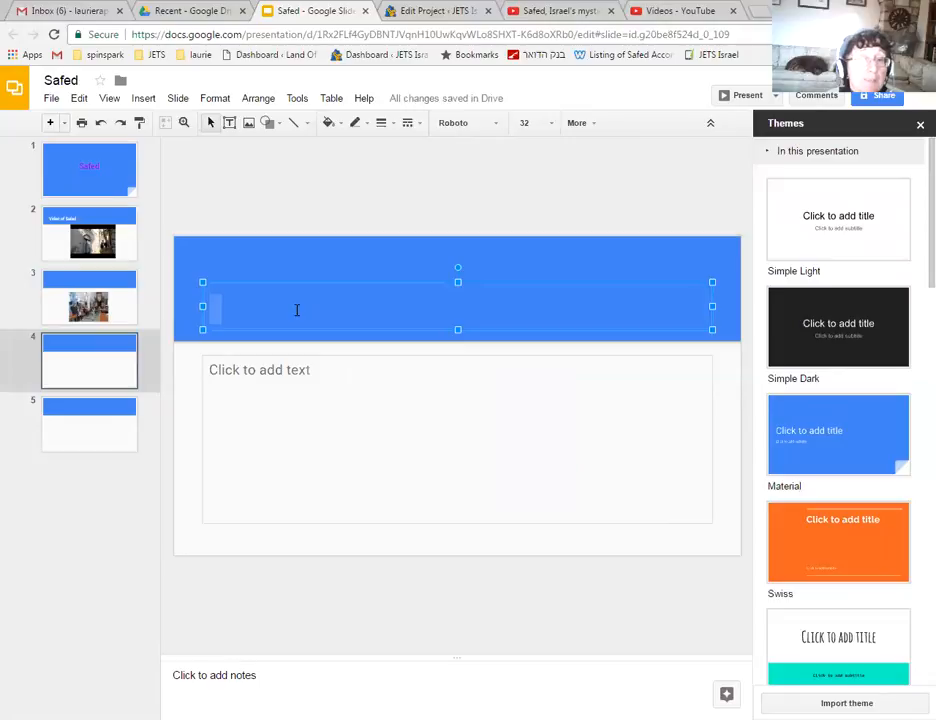
text(Jason)
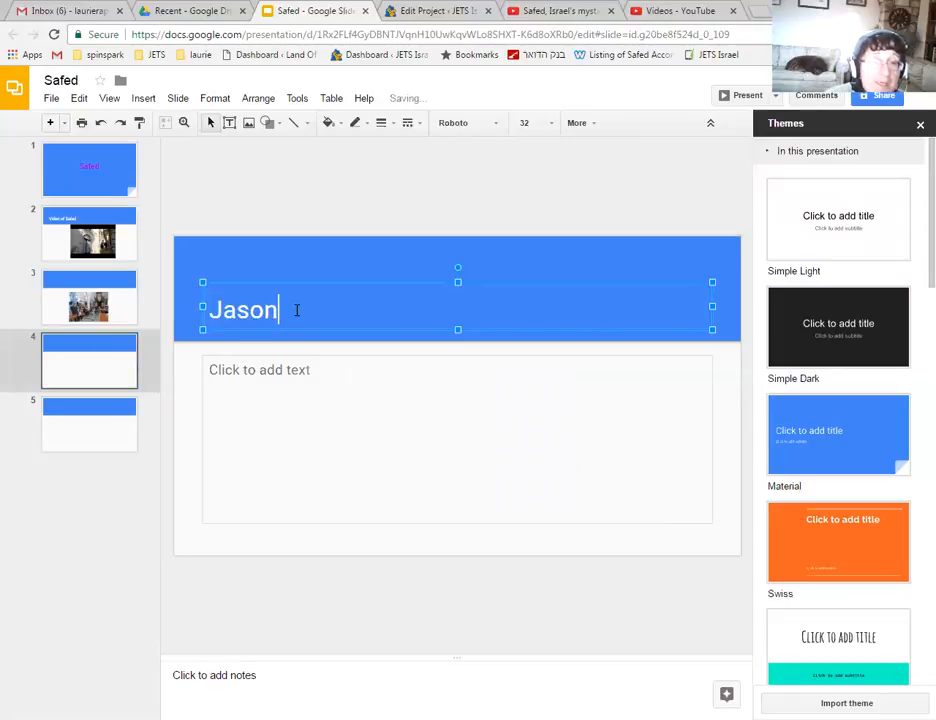
Step: Fill slide 4's body with a request addressing the assignee by first name, followed by "please add in an image of your city"
click(329, 381)
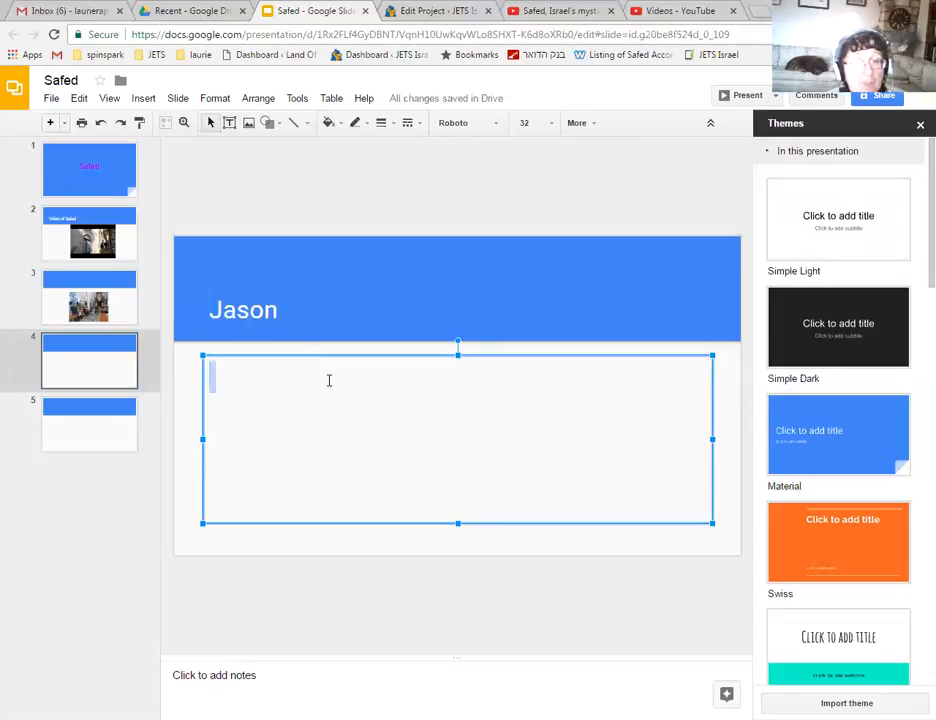
text(Jason, please add )
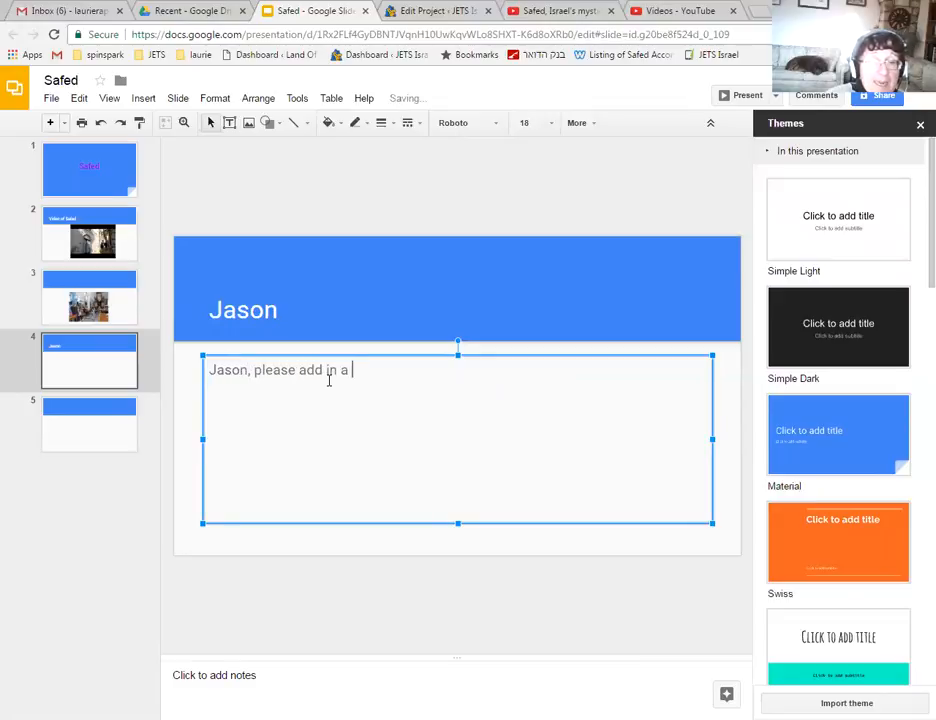
text(in an image o)
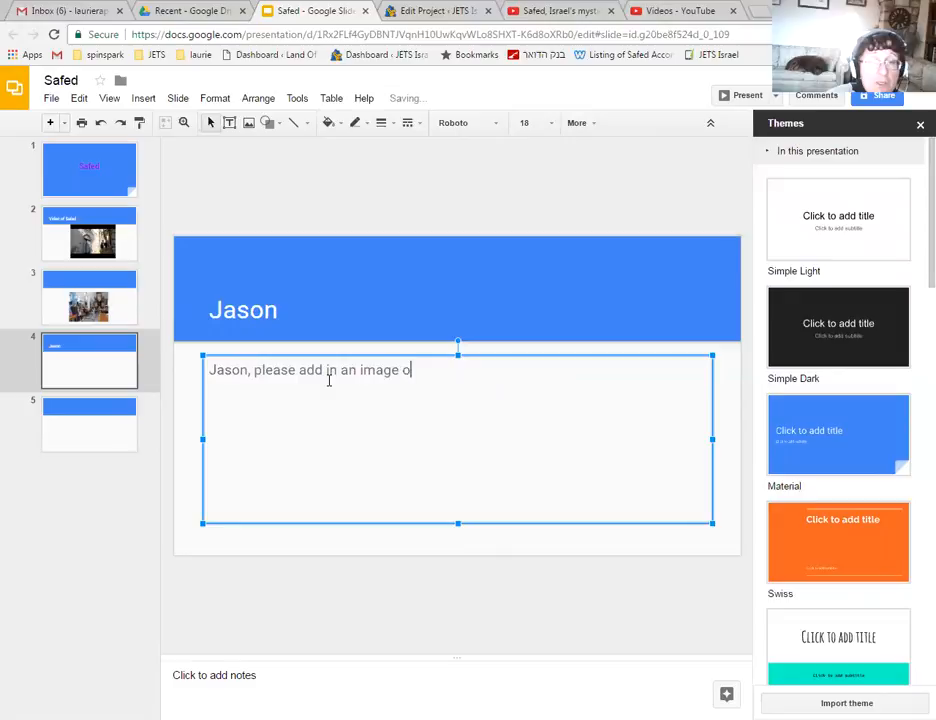
text(f your city)
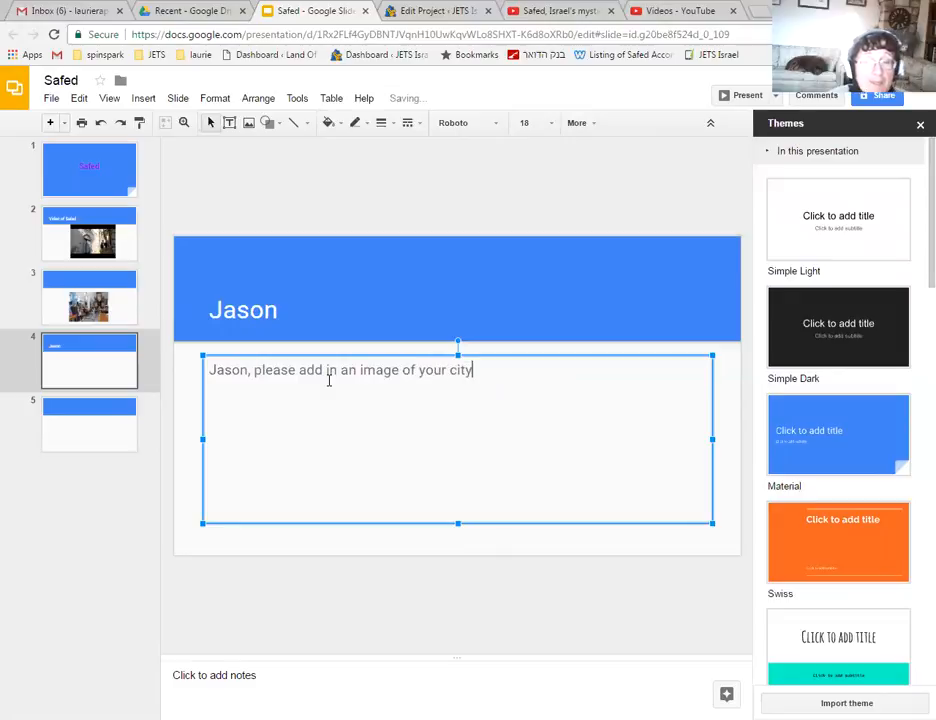
click(254, 597)
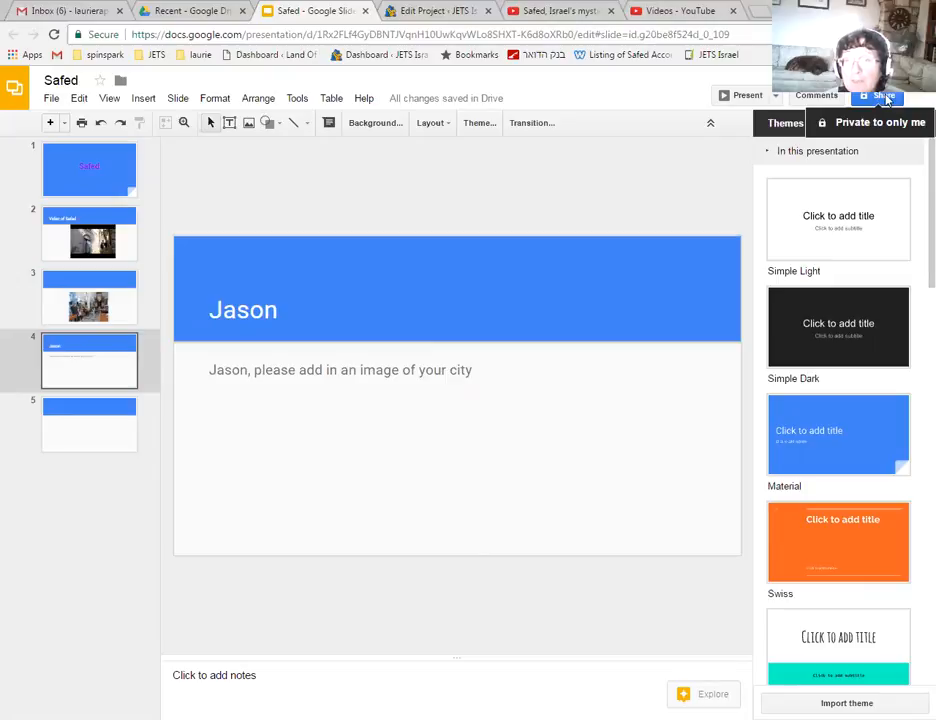
Step: Turn on link sharing for the presentation, saving access as On - Anyone with the link, Can view
click(884, 98)
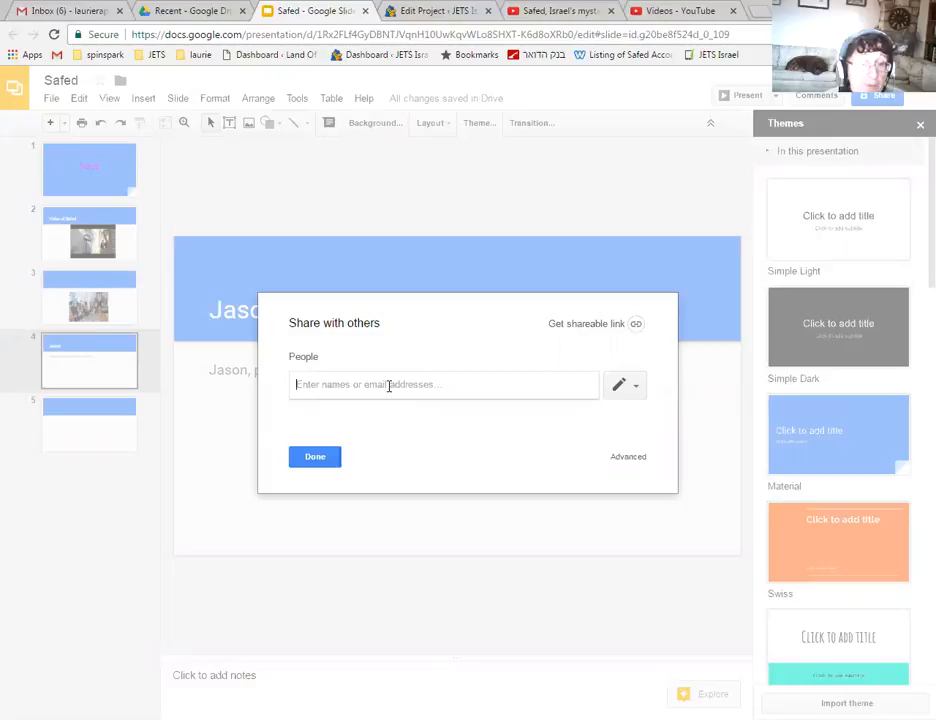
click(608, 326)
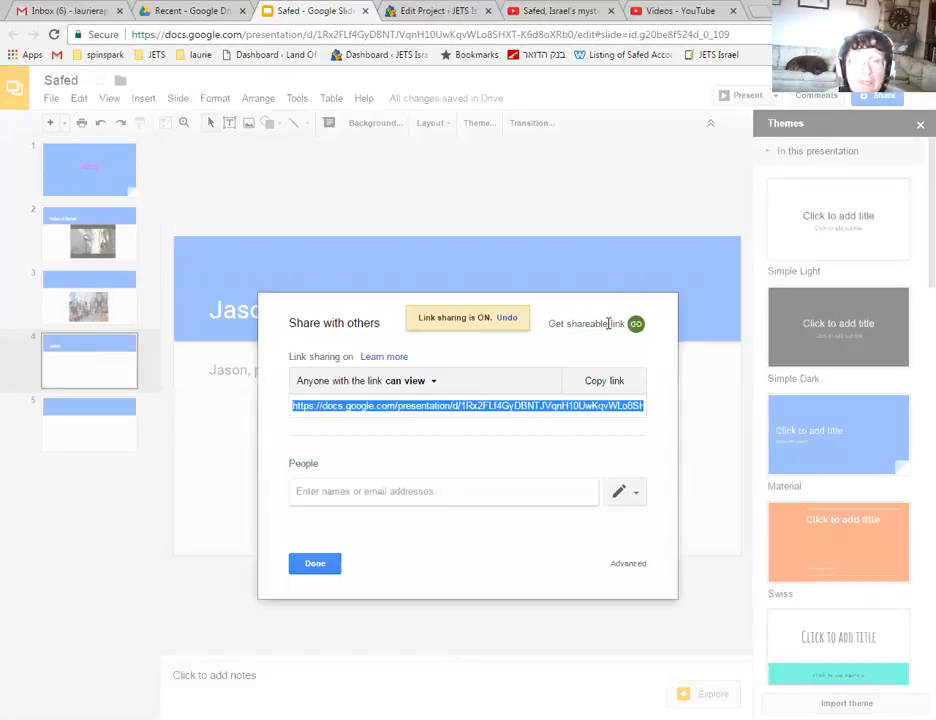
click(435, 386)
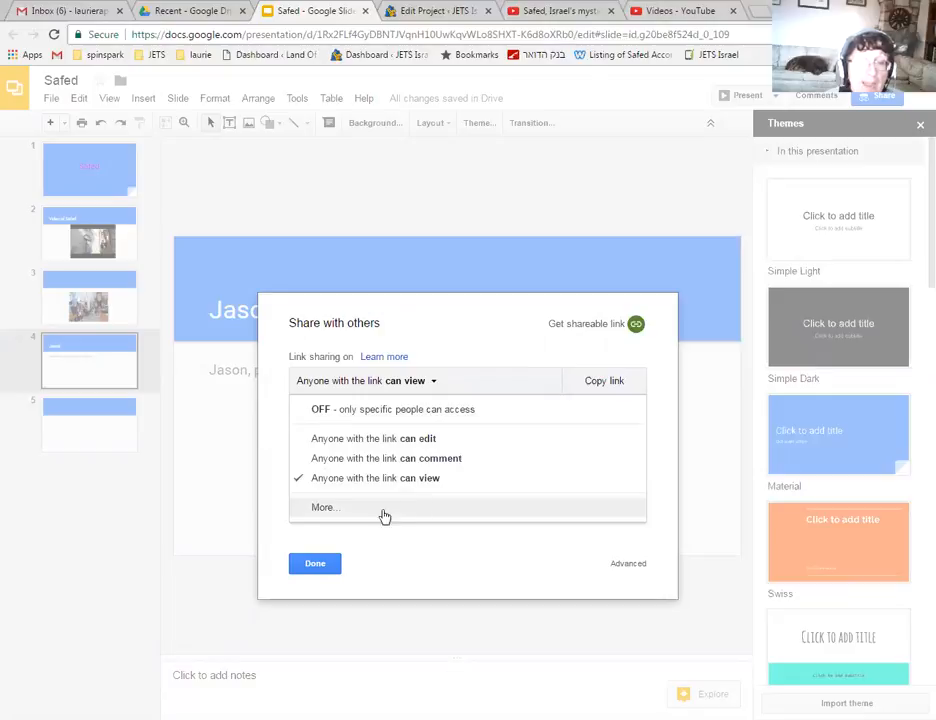
click(322, 510)
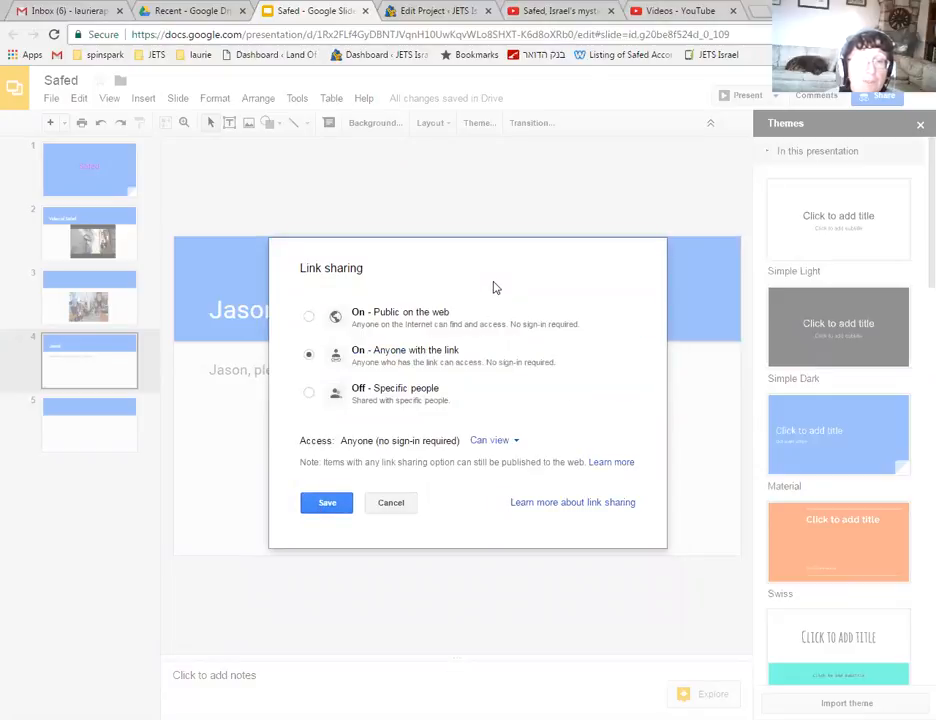
click(336, 508)
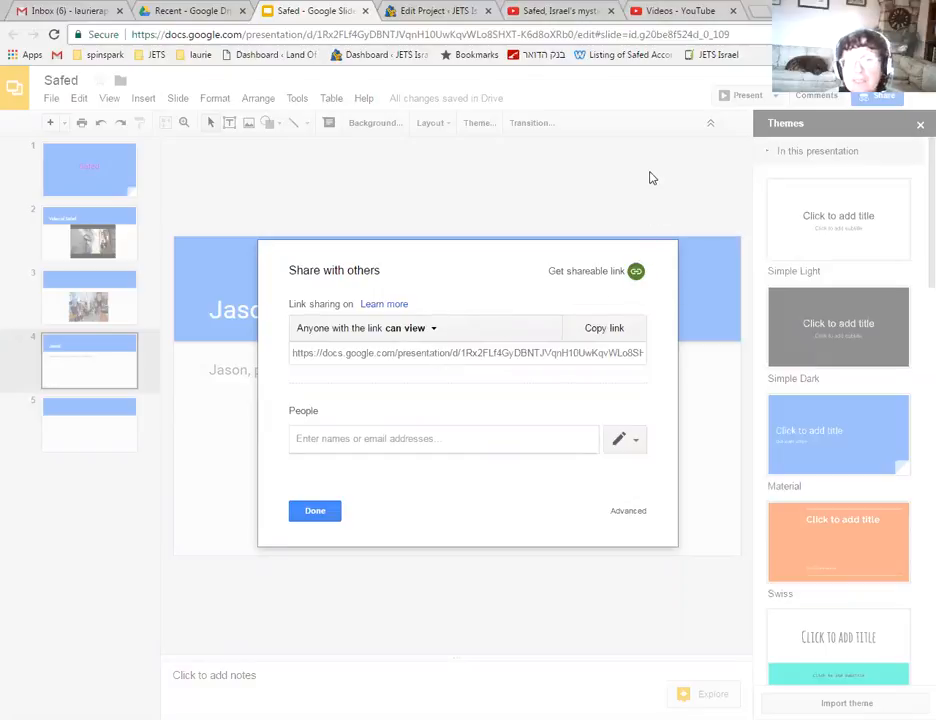
click(320, 511)
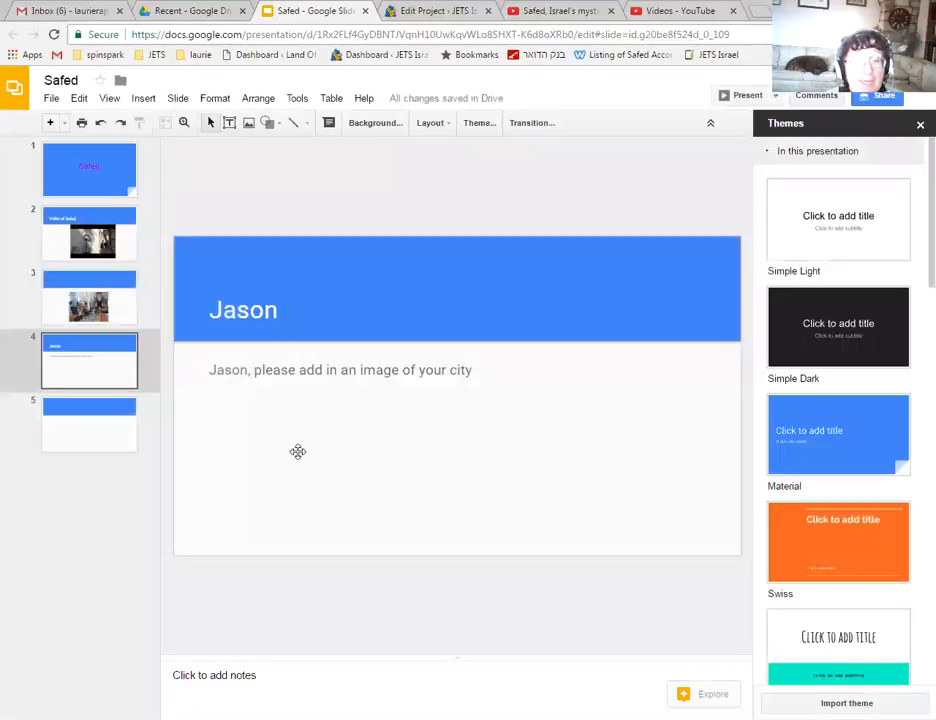
Step: Start a new comment on slide 2, the "Video of Safed" slide
click(83, 241)
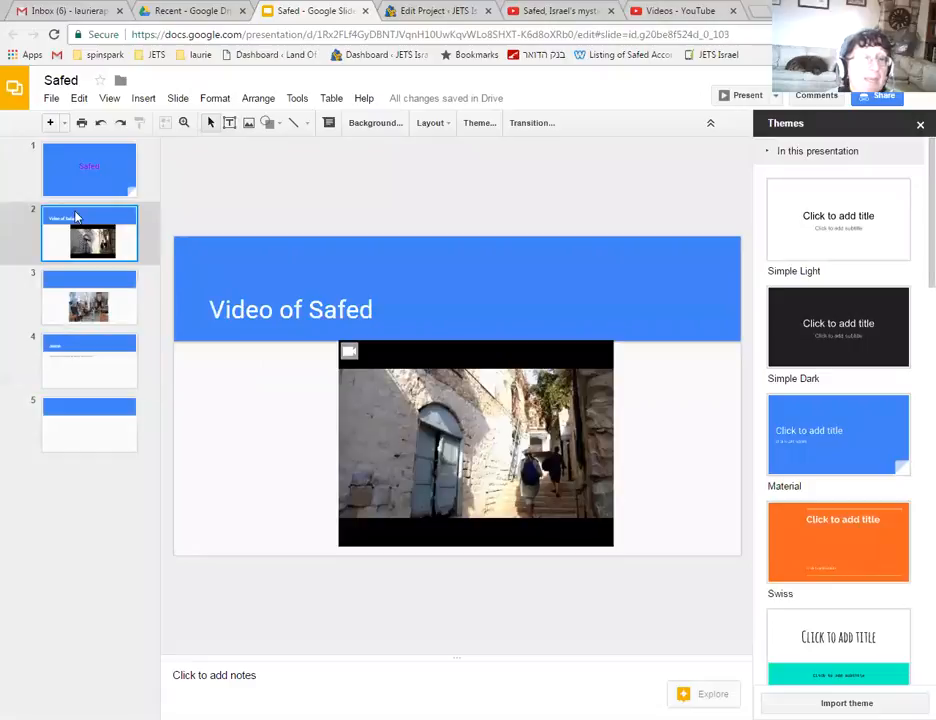
click(143, 99)
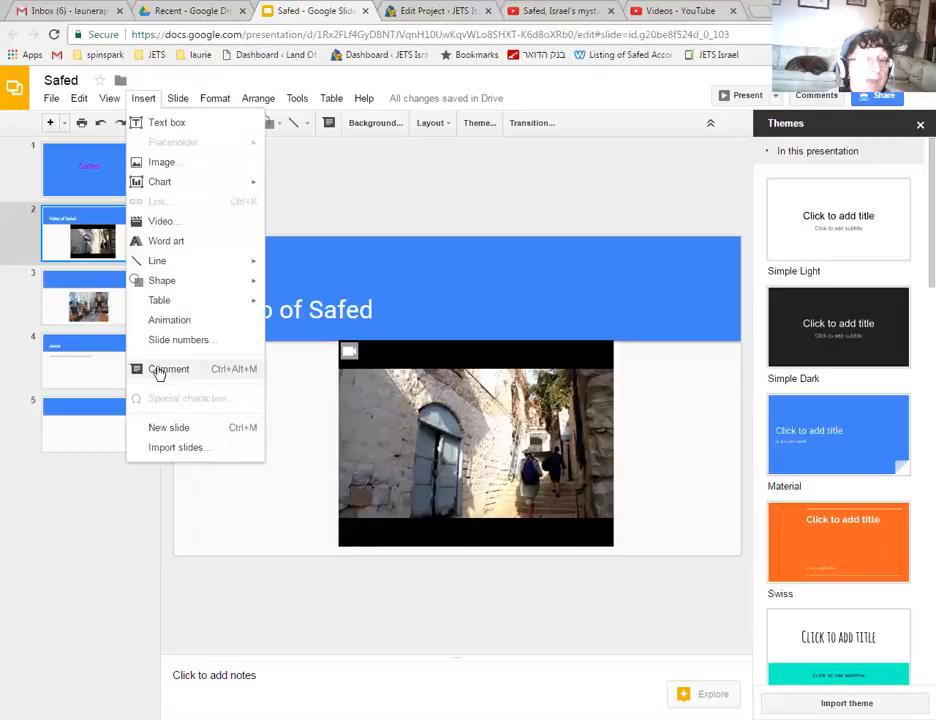
click(158, 370)
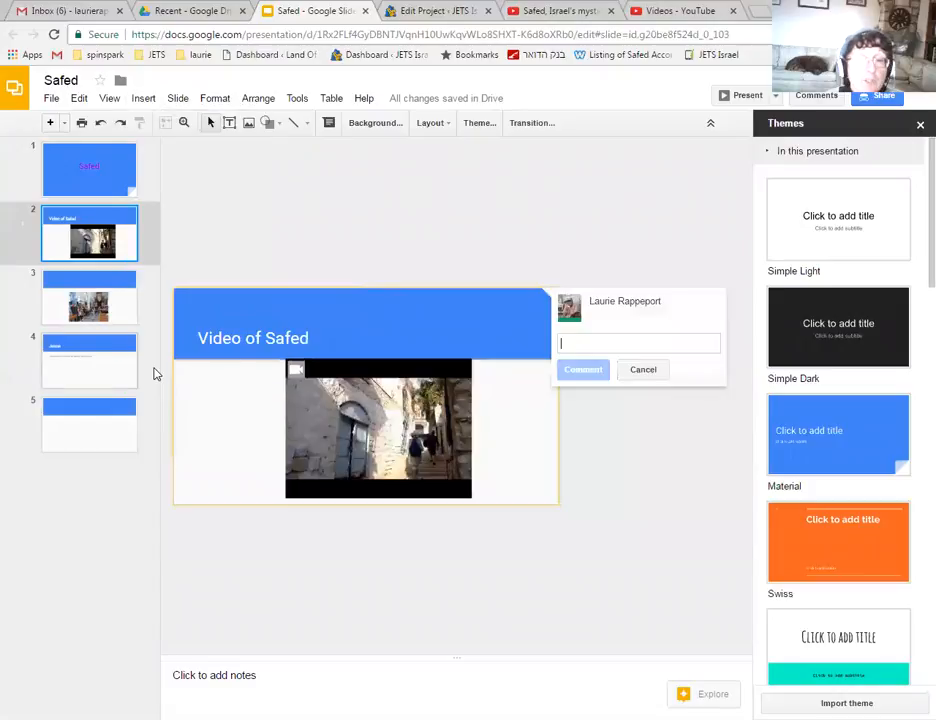